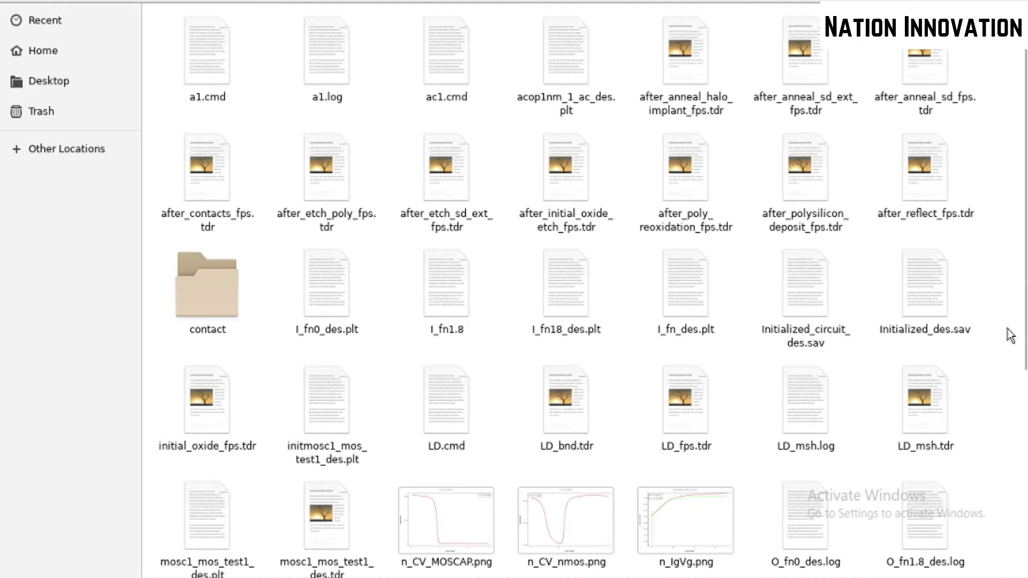
Open the a1.cmd, q.cmd and q1.cmd scripts to read their contents.
click(208, 61)
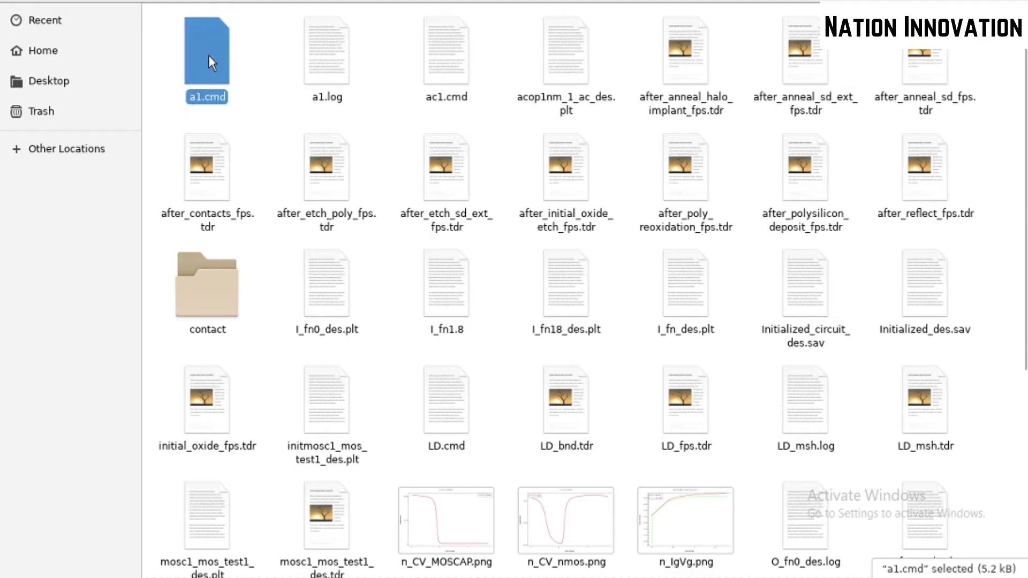
double_click(209, 55)
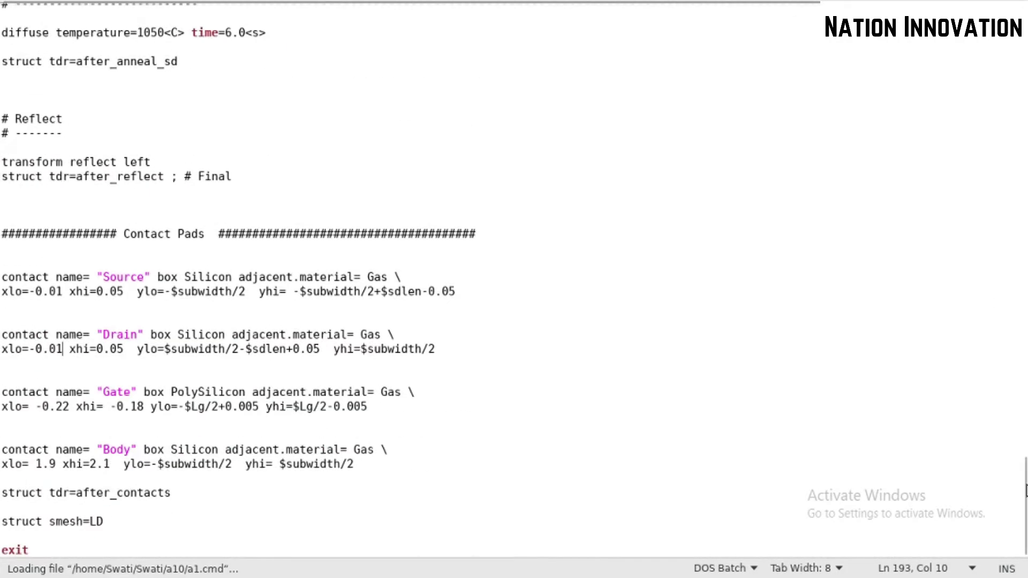
drag(1026, 490, 1025, 84)
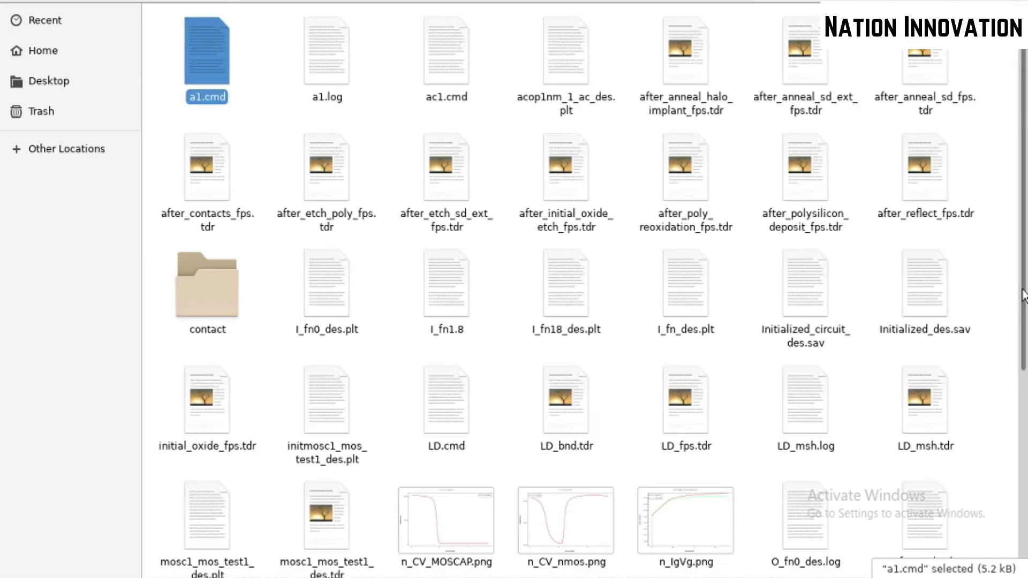
scroll(1024, 295, down, 2)
scroll(1024, 296, down, 2)
scroll(1024, 295, down, 2)
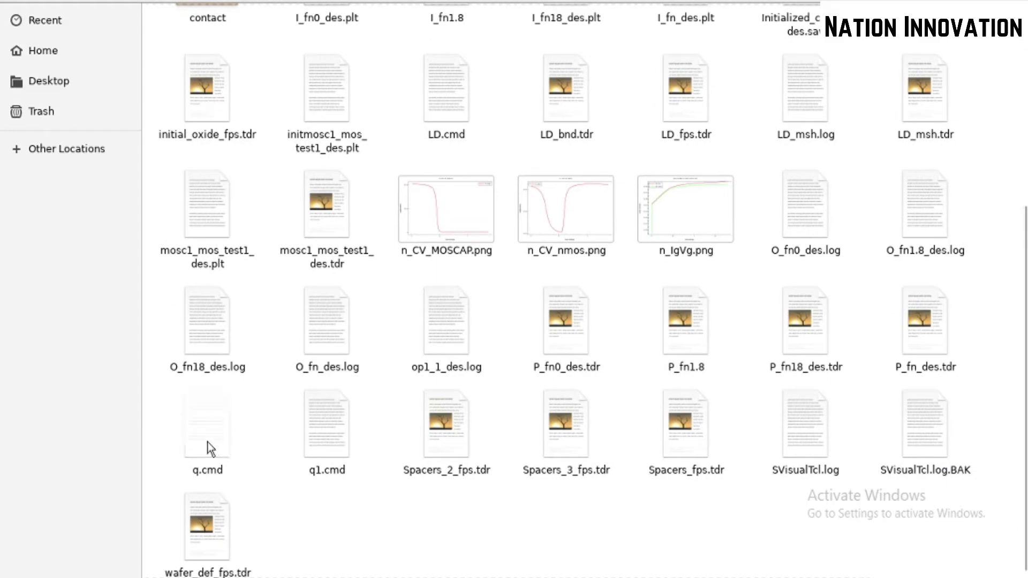
click(208, 447)
double_click(207, 441)
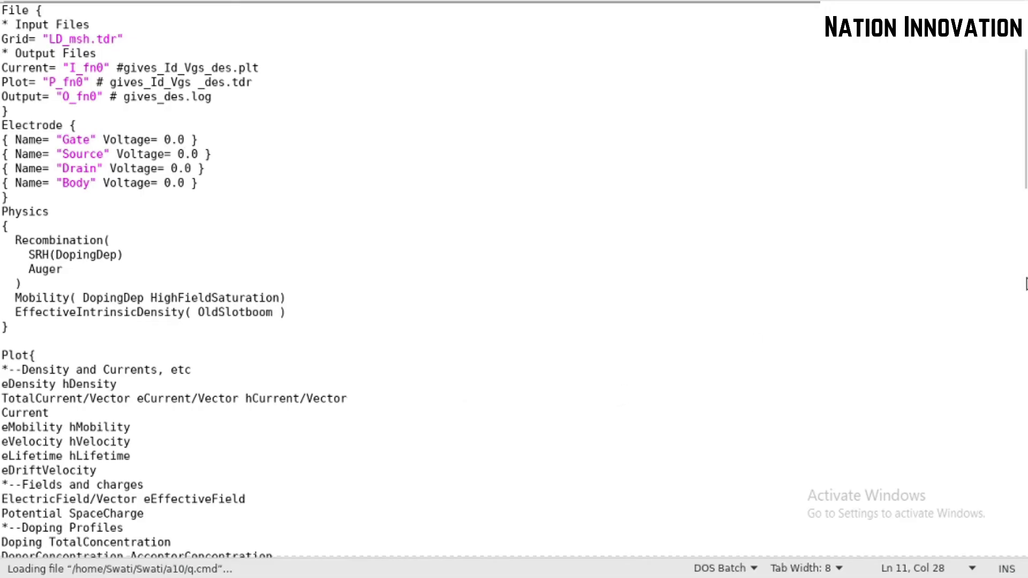
drag(1025, 193, 1026, 546)
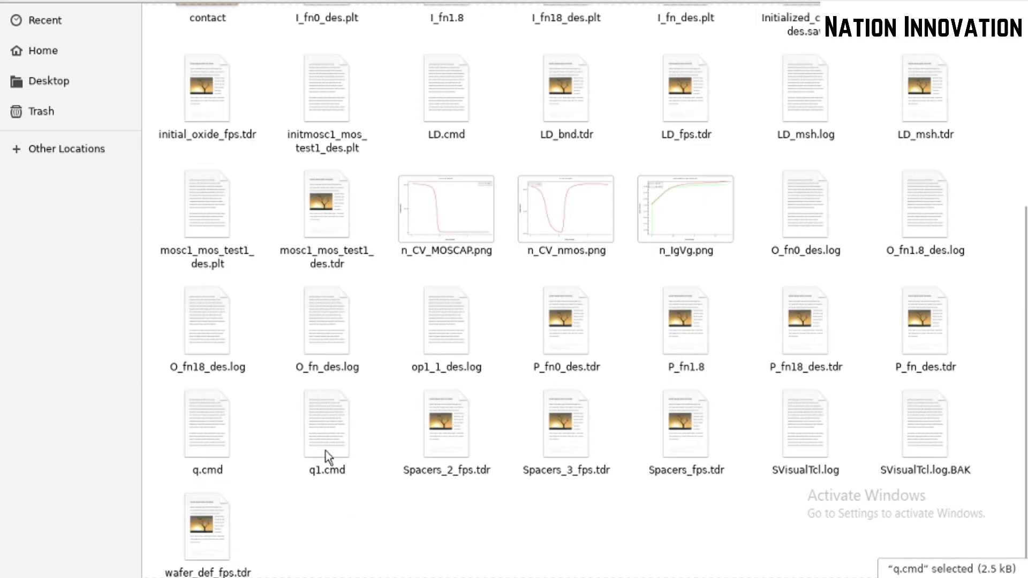
click(324, 445)
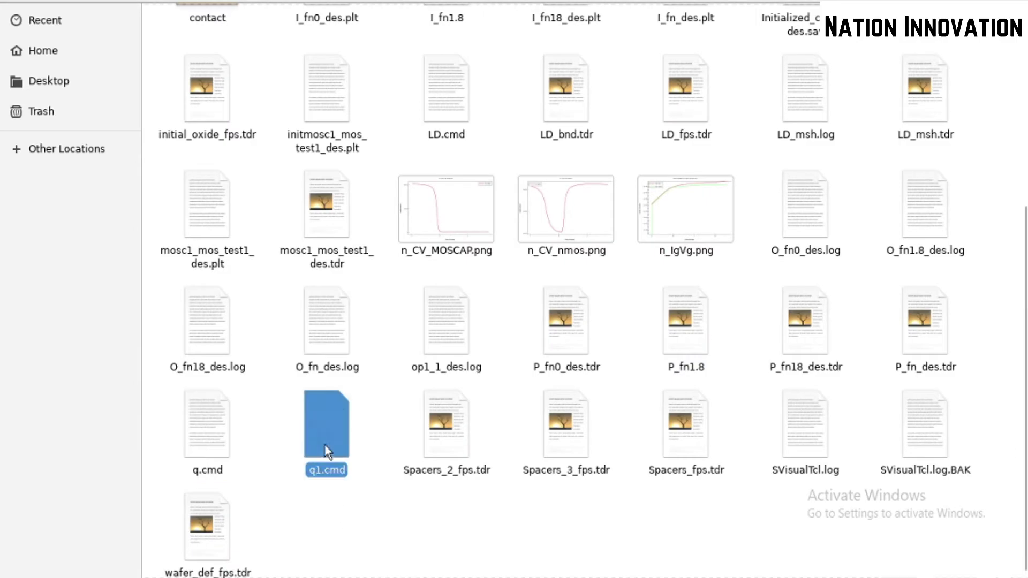
double_click(325, 445)
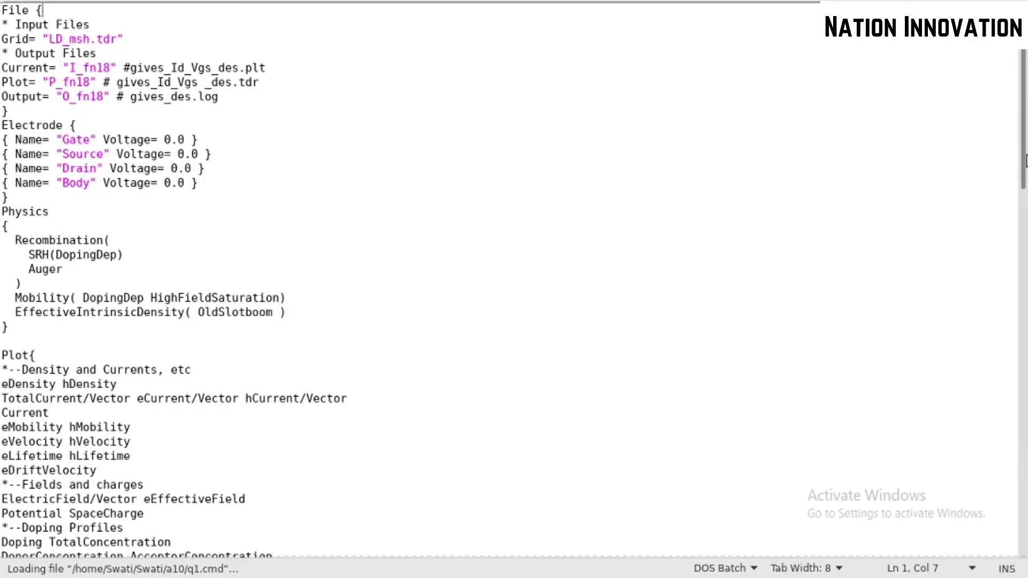
drag(1025, 161, 1025, 508)
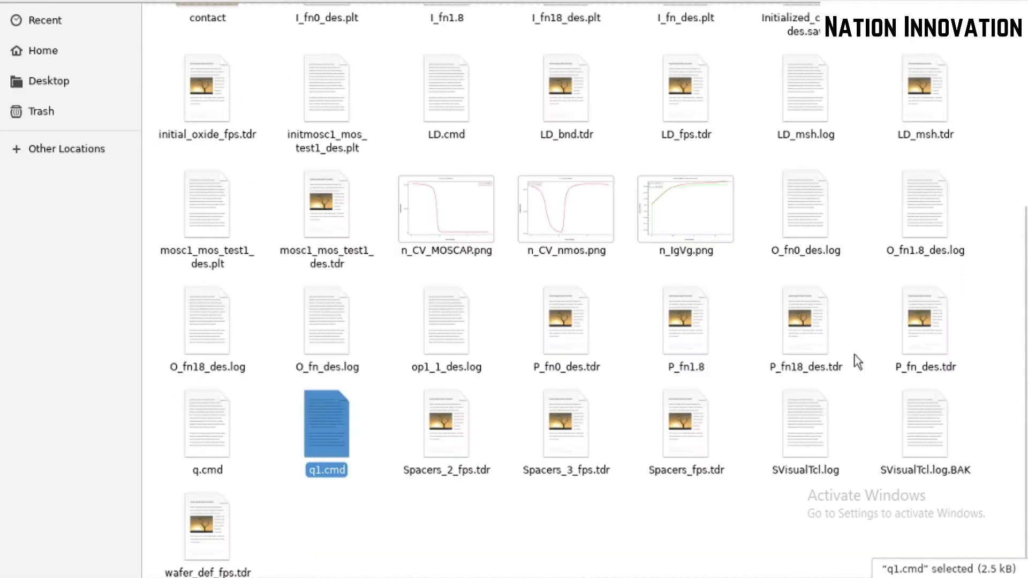
In the terminal, start csh, source ~/tcad_cshrc, and run svisual.
click(686, 547)
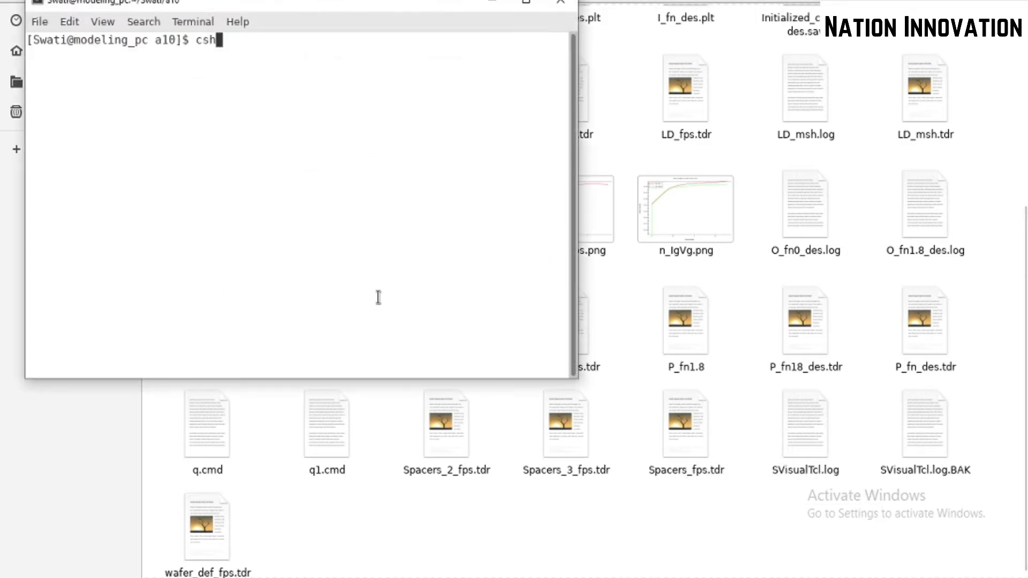
key(Return)
text(source ~/tcad_cshrc)
key(Return)
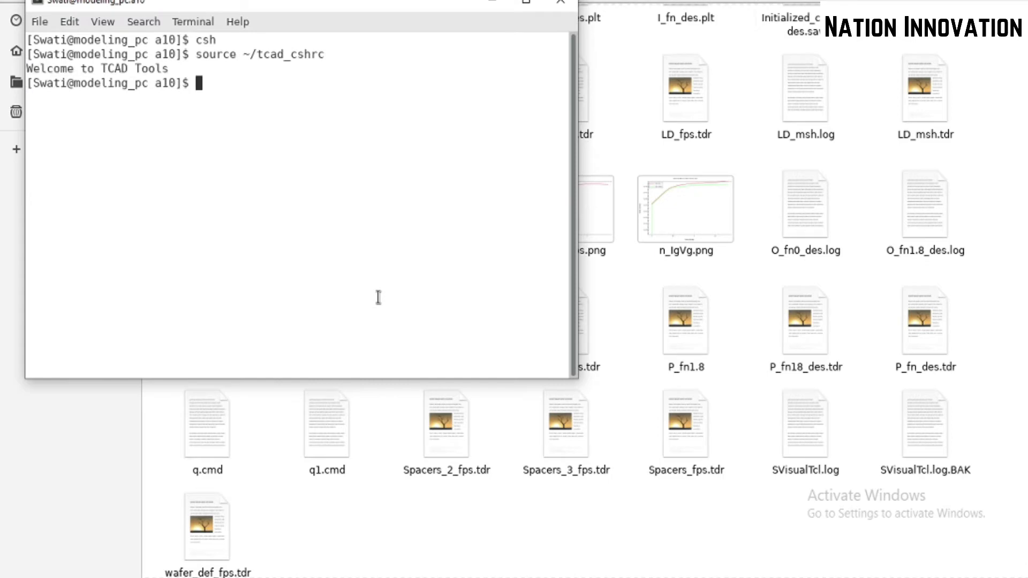
key(Up)
key(ctrl+u)
text(svisual)
key(Return)
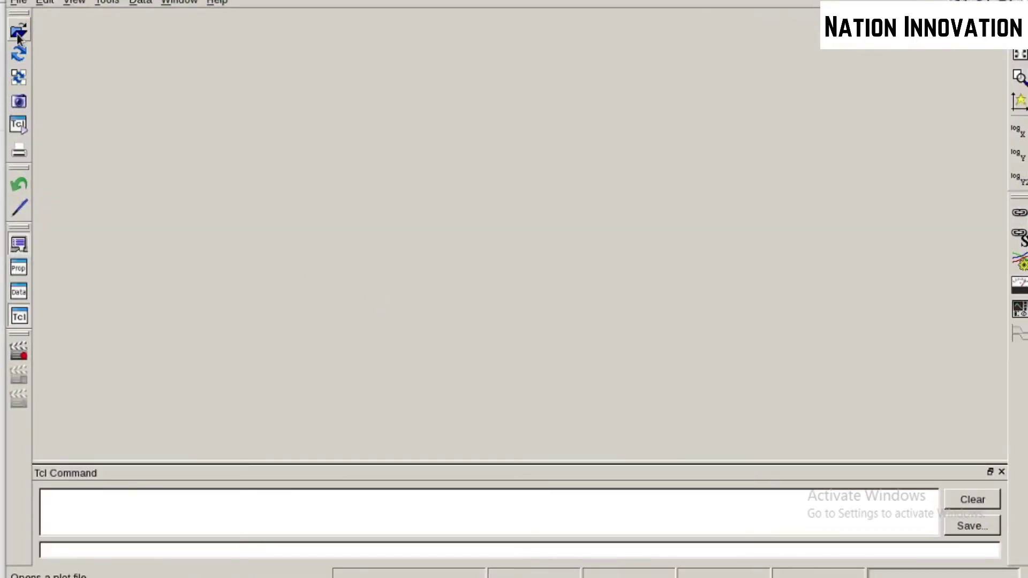
Plot LD_msh.tdr by doping concentration, move its legend inward, and show the mesh.
click(18, 30)
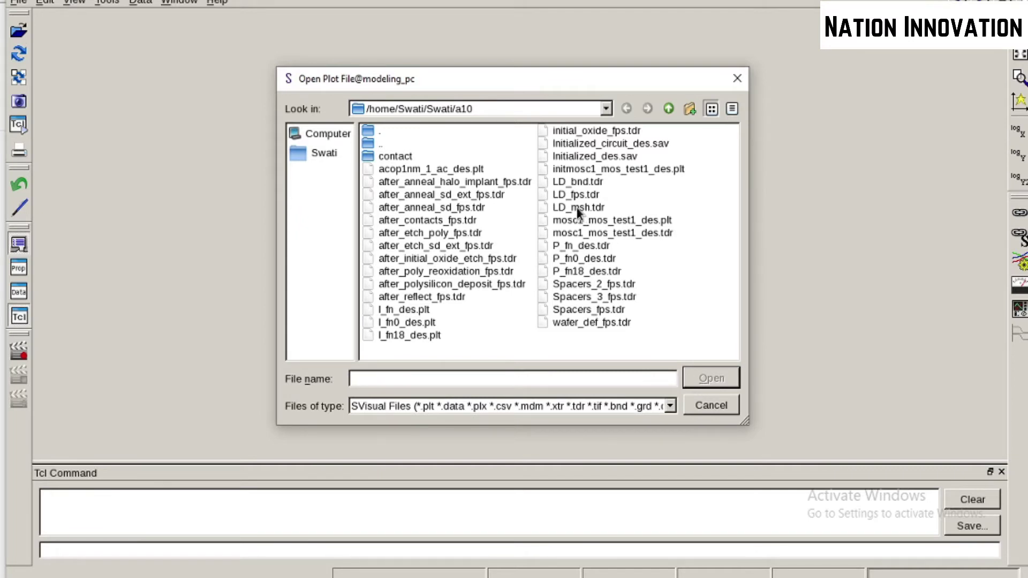
click(578, 211)
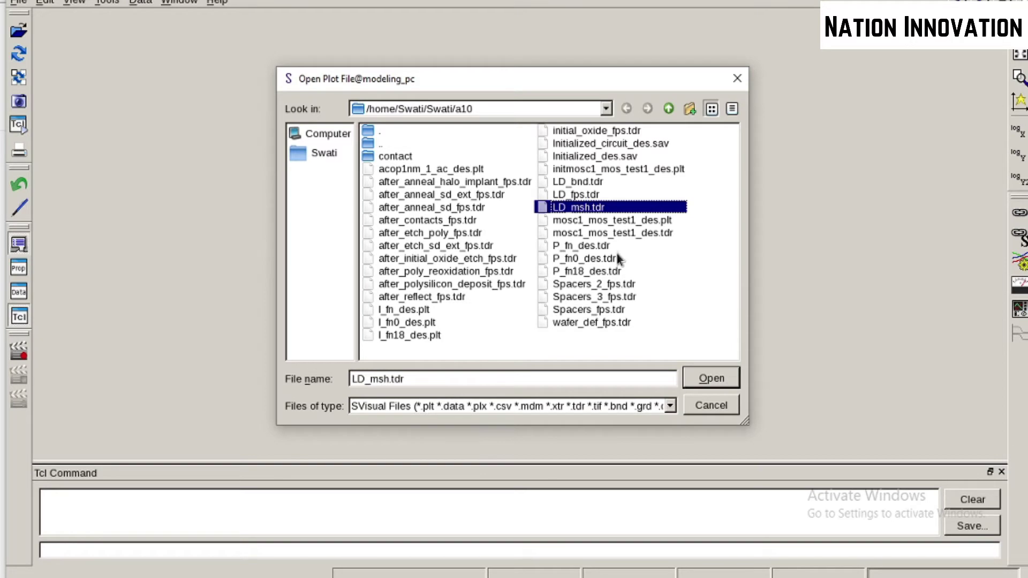
click(709, 382)
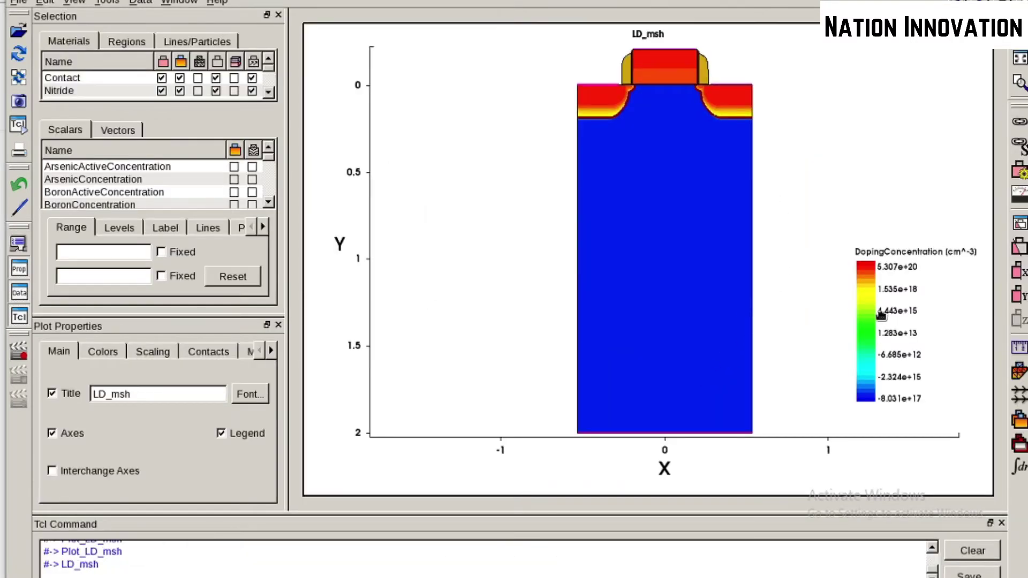
mouse_move(865, 313)
mouse_down()
mouse_move(821, 252)
mouse_move(802, 256)
mouse_up()
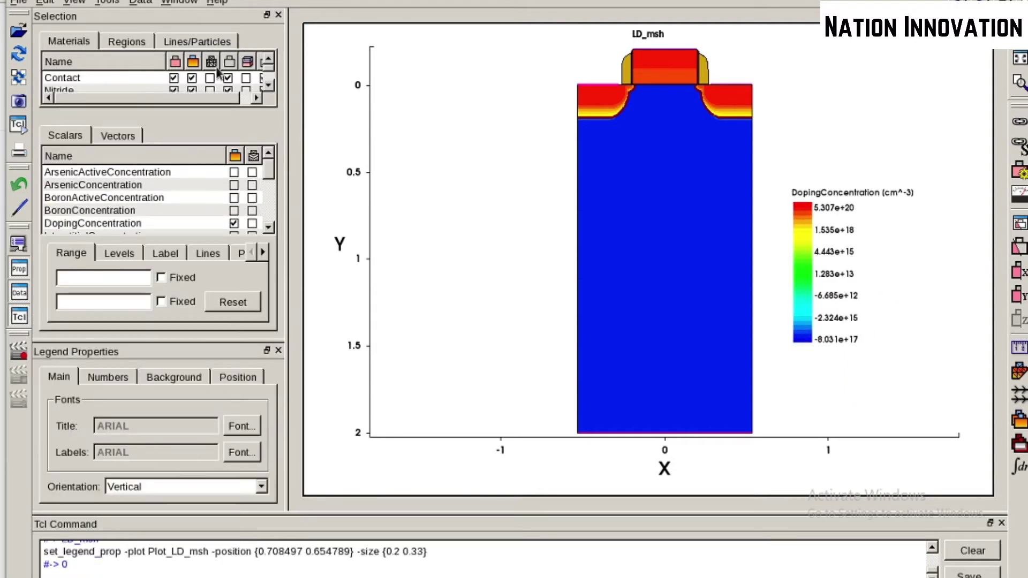
click(215, 68)
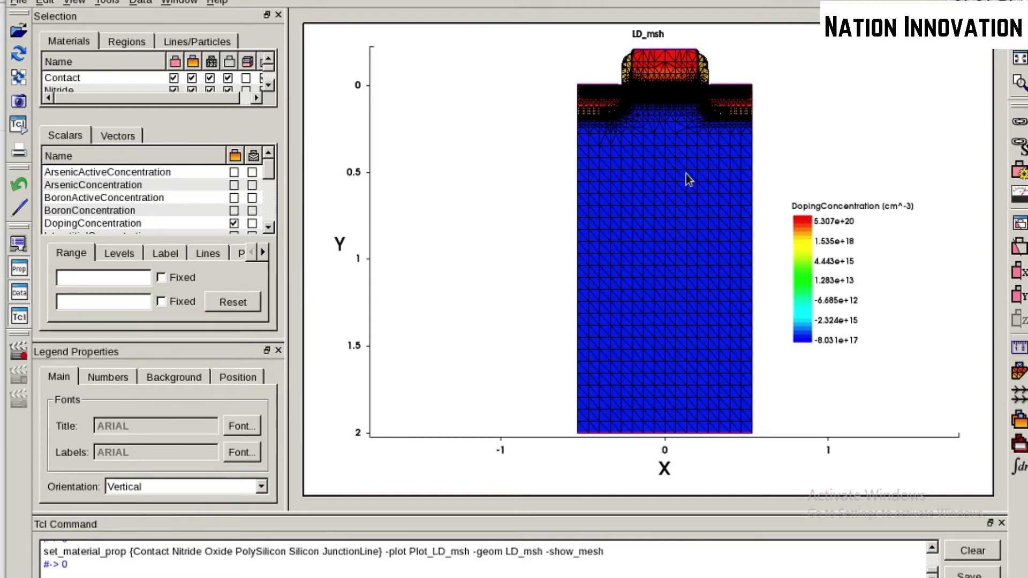
click(18, 32)
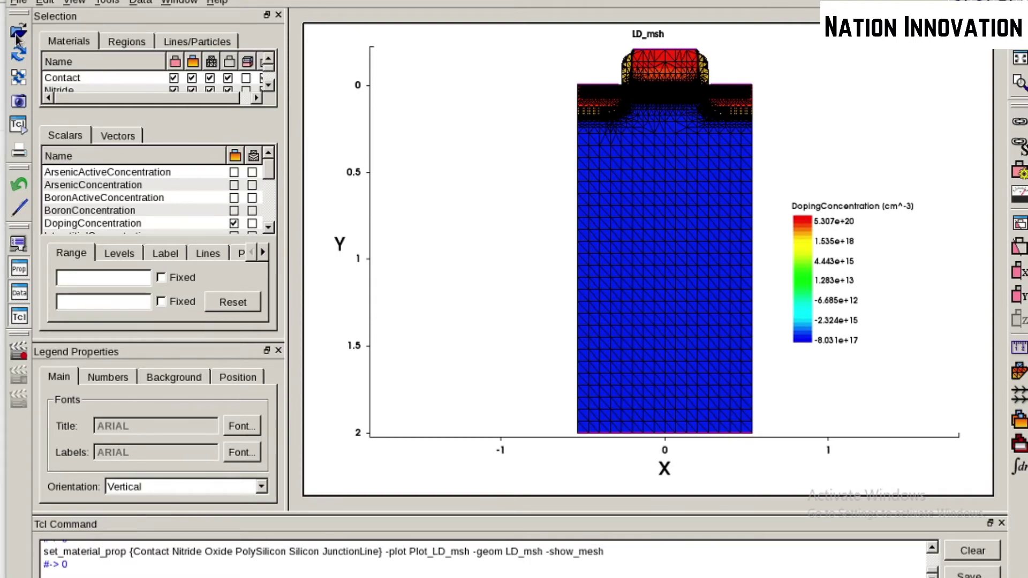
Load I_fn0_des.plt and select the l_fn0_des dataset.
click(405, 349)
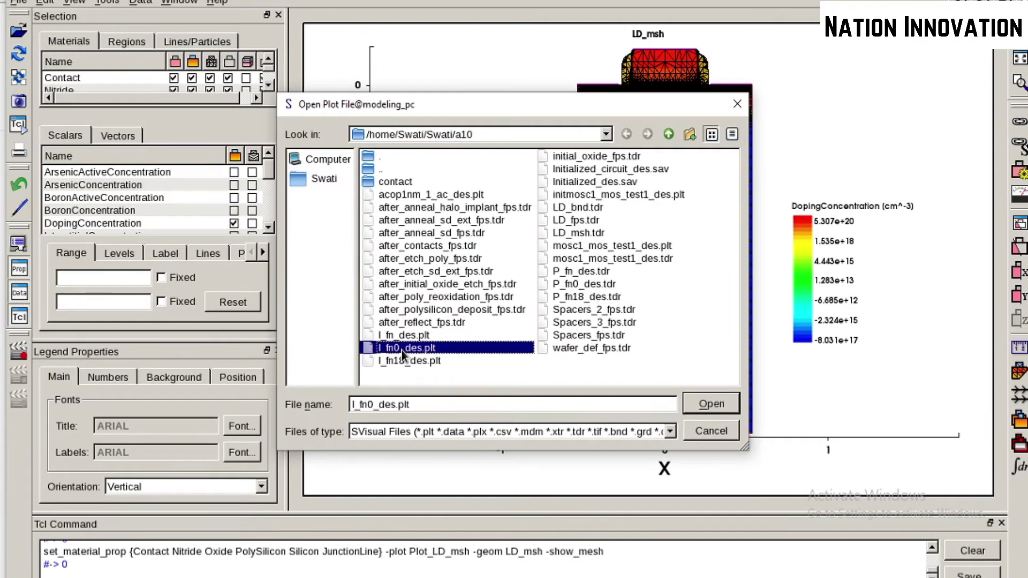
click(703, 404)
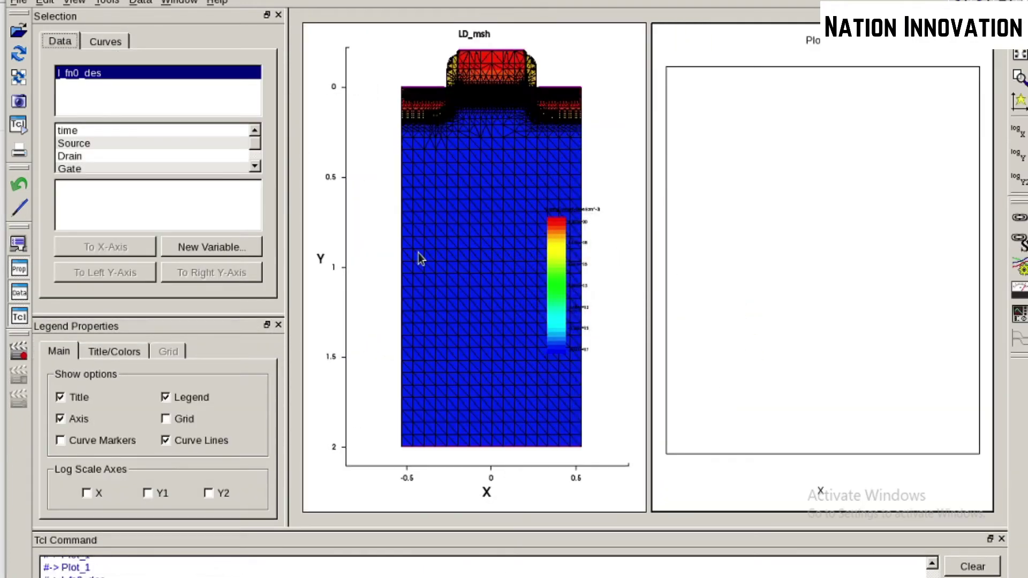
click(148, 94)
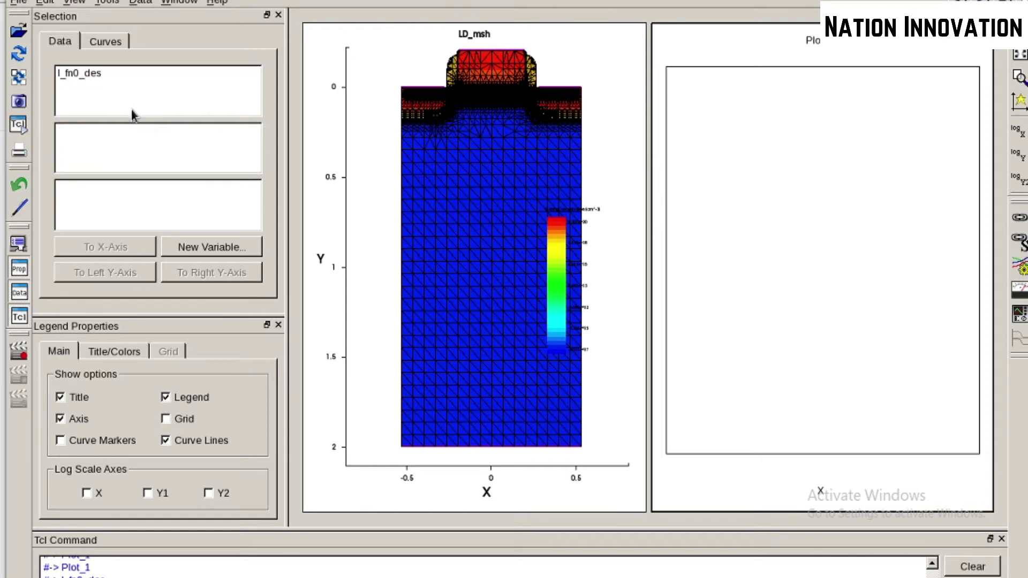
click(96, 74)
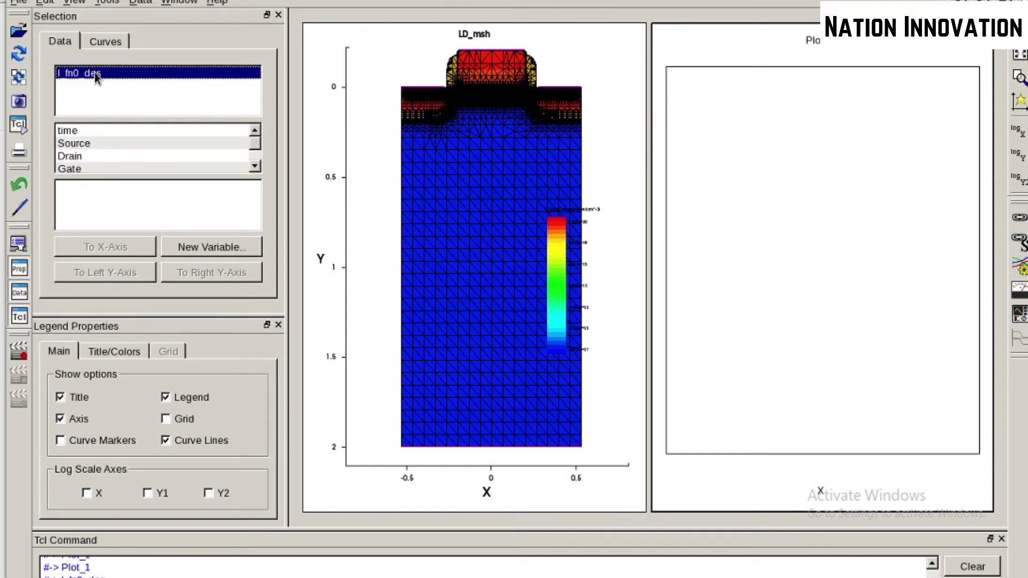
Put gate OuterVoltage on the X-axis.
click(84, 155)
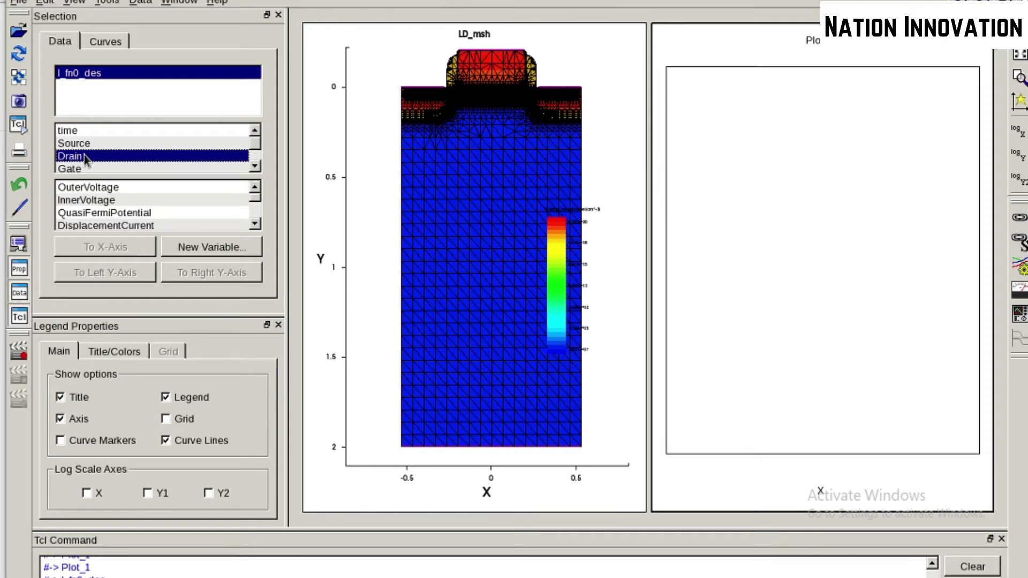
click(94, 191)
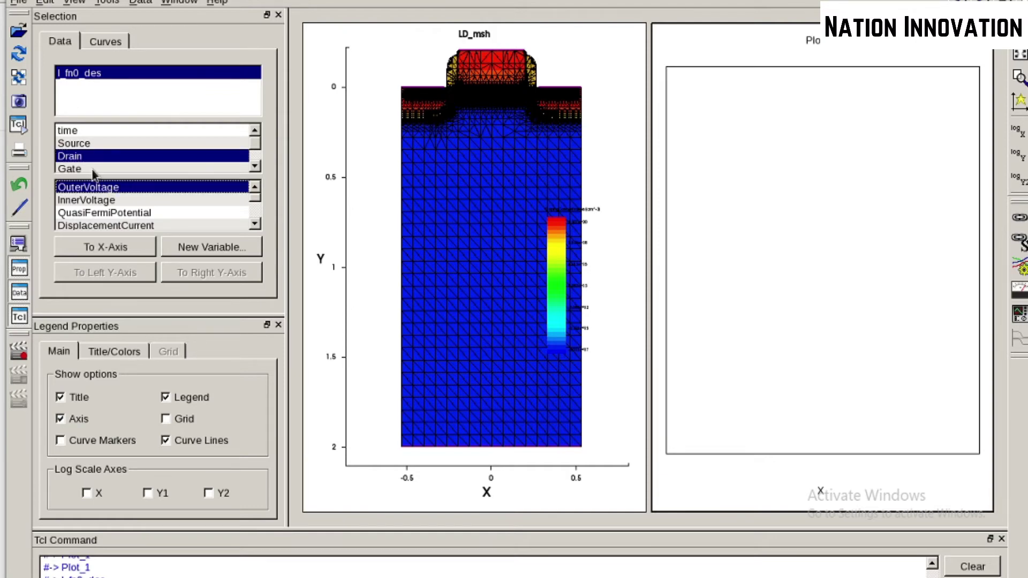
click(91, 170)
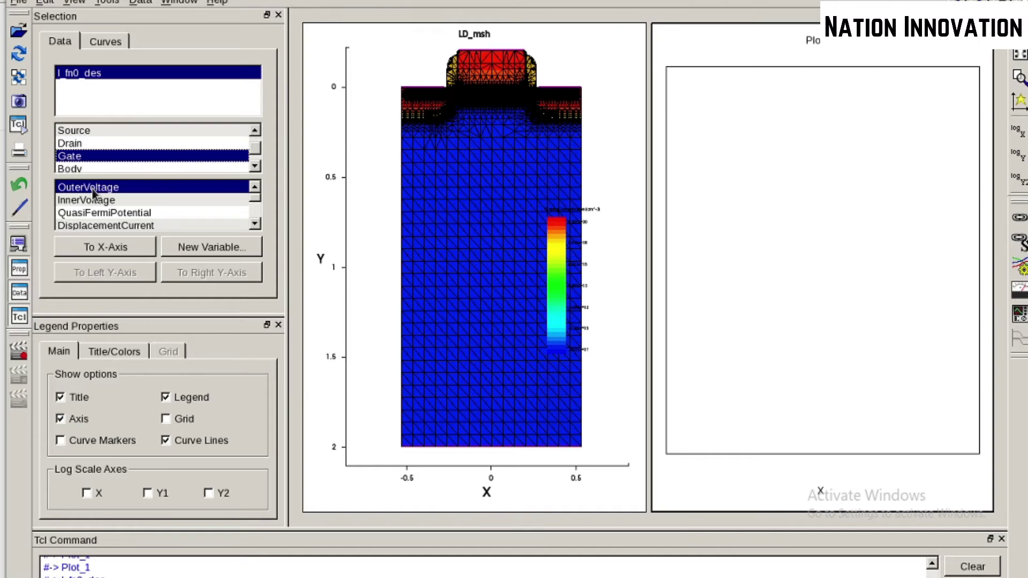
click(95, 246)
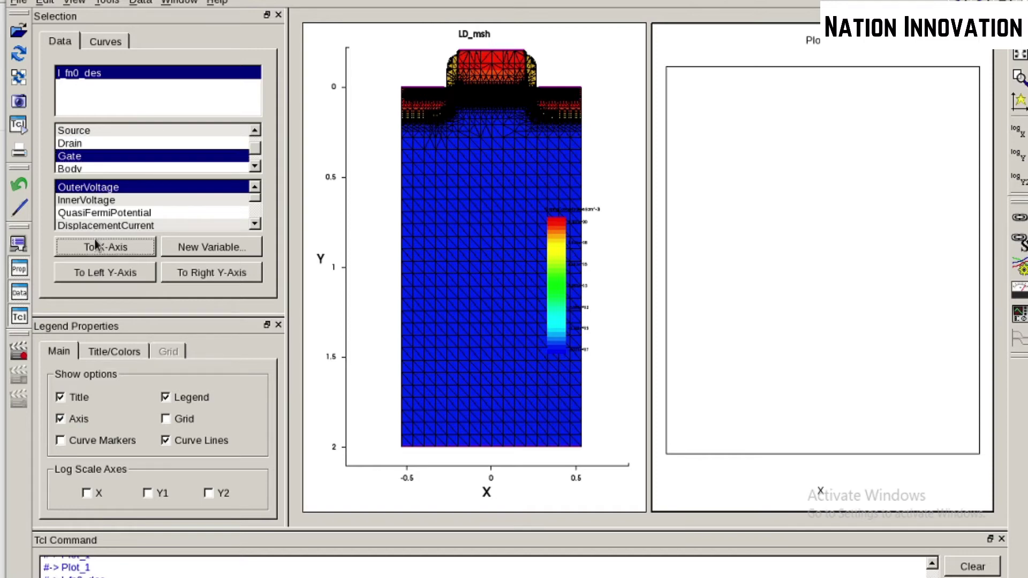
Plot drain TotalCurrent on the left Y-axis and maximize Plot_1.
click(77, 144)
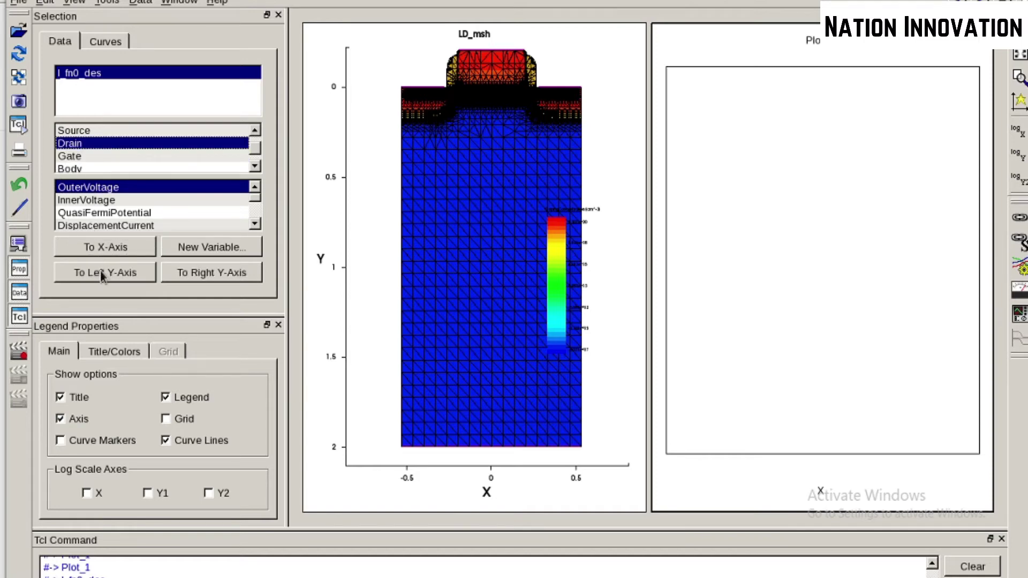
click(255, 224)
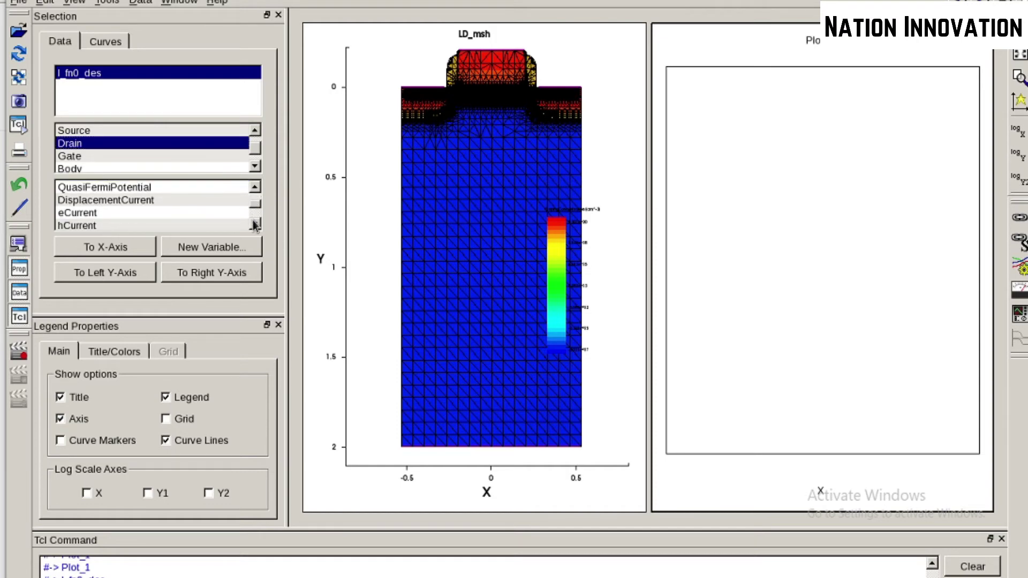
click(181, 200)
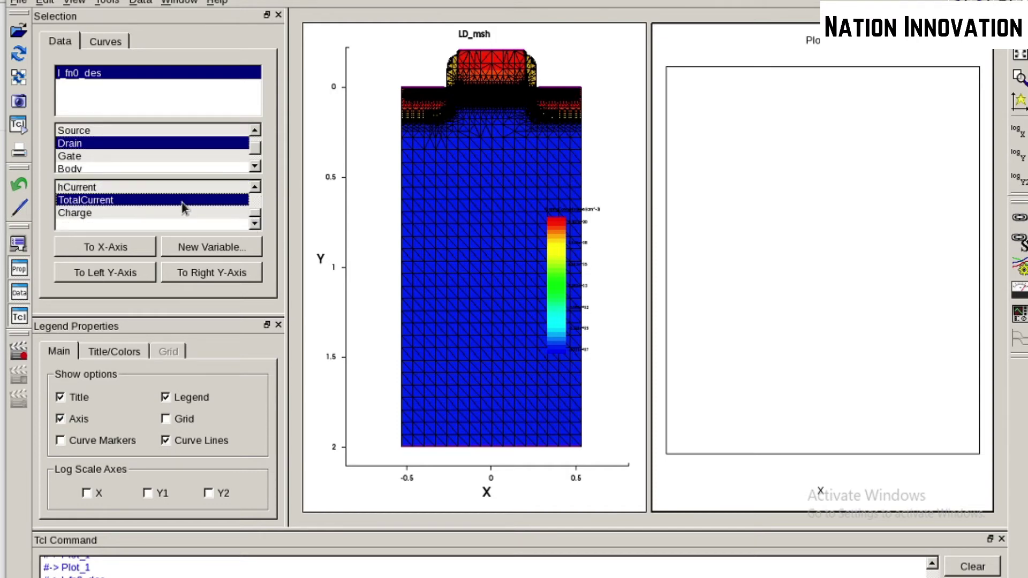
click(109, 273)
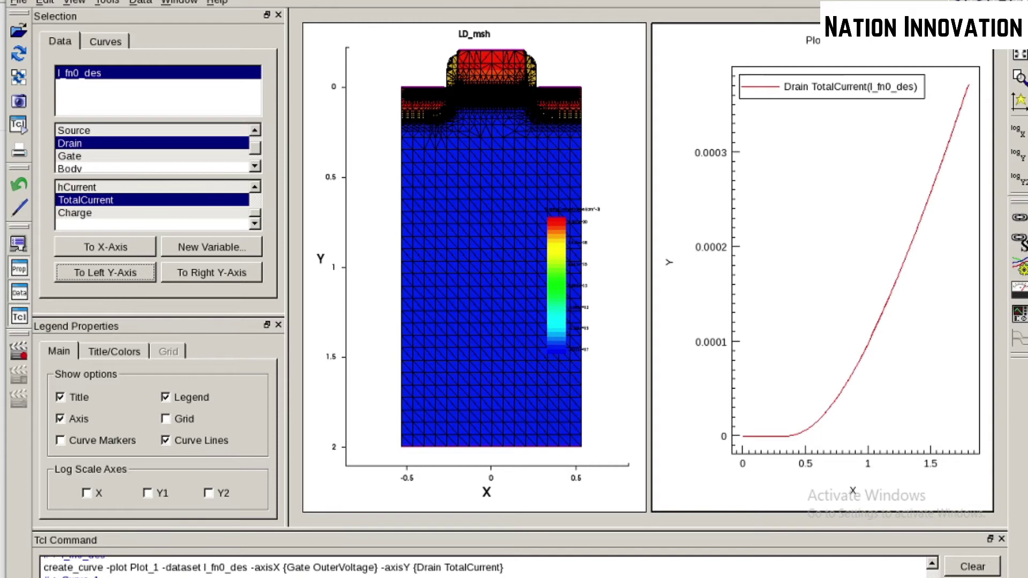
double_click(735, 275)
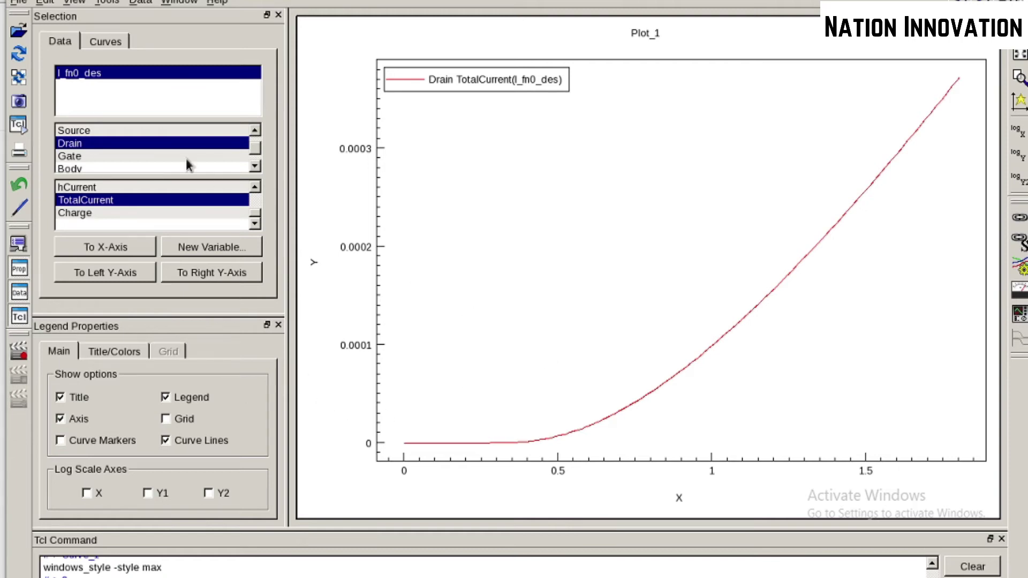
Load the l_fn18_des.plt plot file and select its dataset.
click(15, 39)
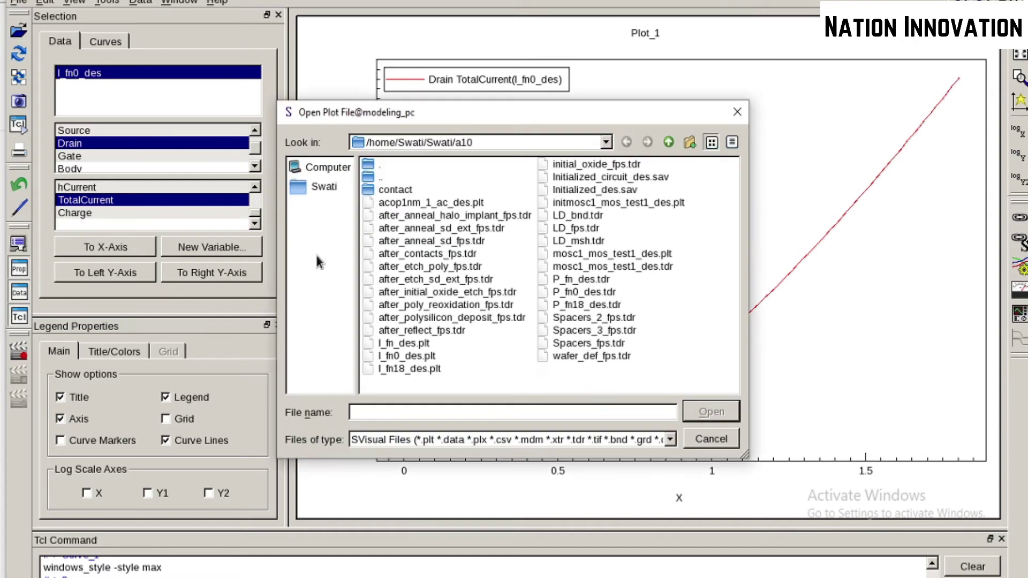
click(411, 369)
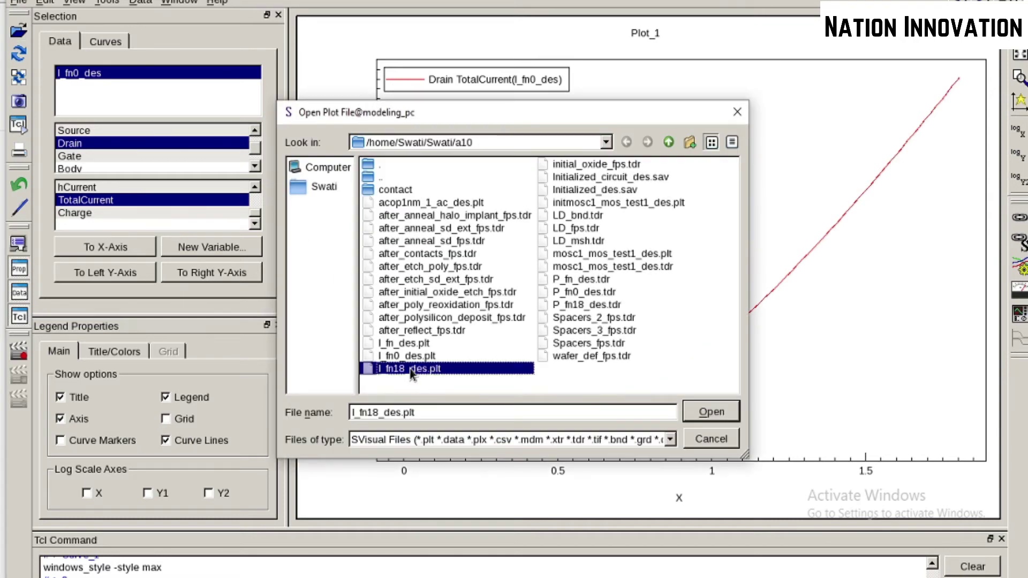
click(716, 412)
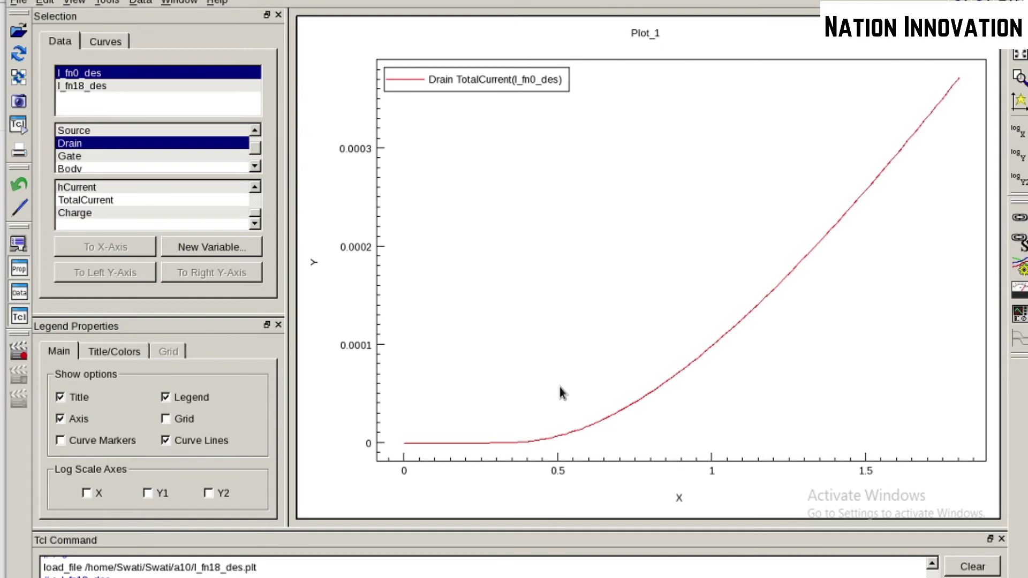
click(90, 87)
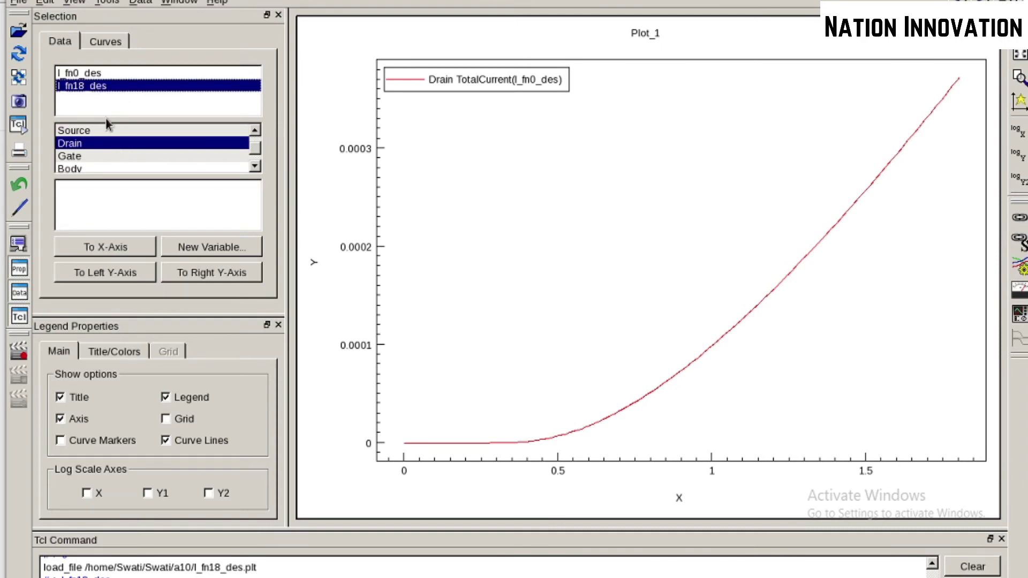
Select l_fn0_des and create a new empty XY plot via Data > New XY Plot.
click(97, 74)
click(141, 2)
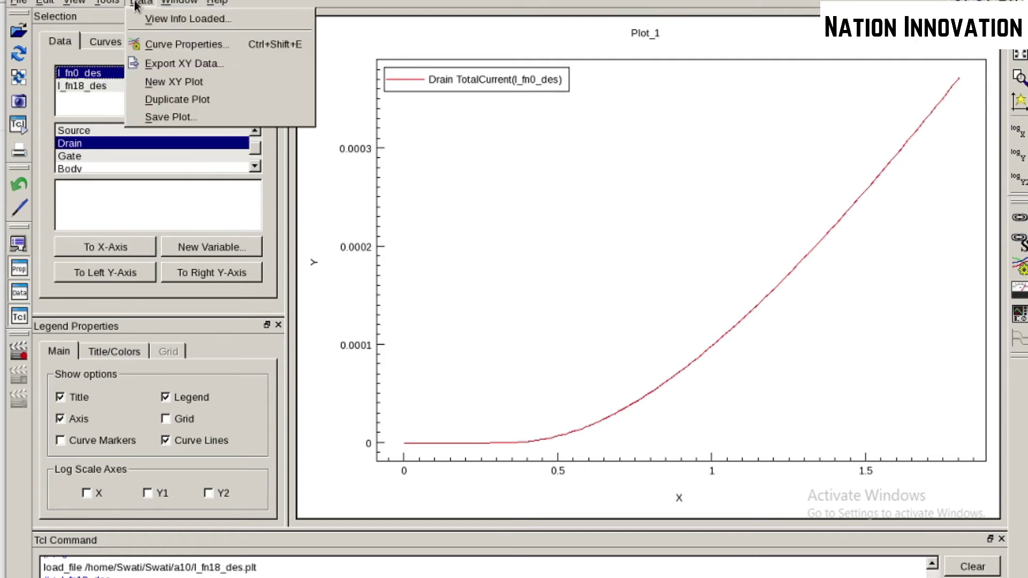
click(172, 80)
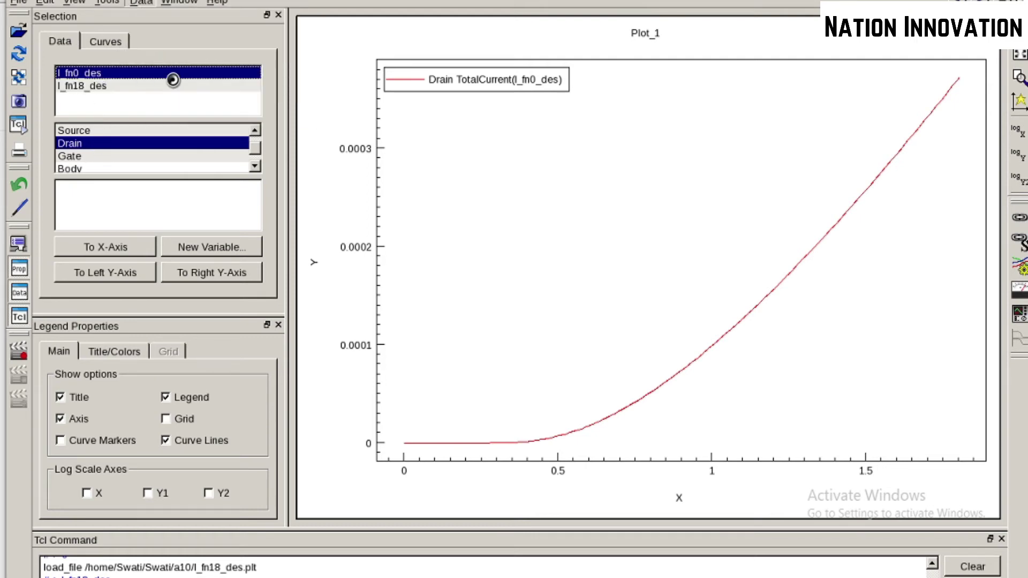
Select l_fn0_des and l_fn18_des and put gate OuterVoltage on the X-axis.
click(132, 77)
shift+click(133, 84)
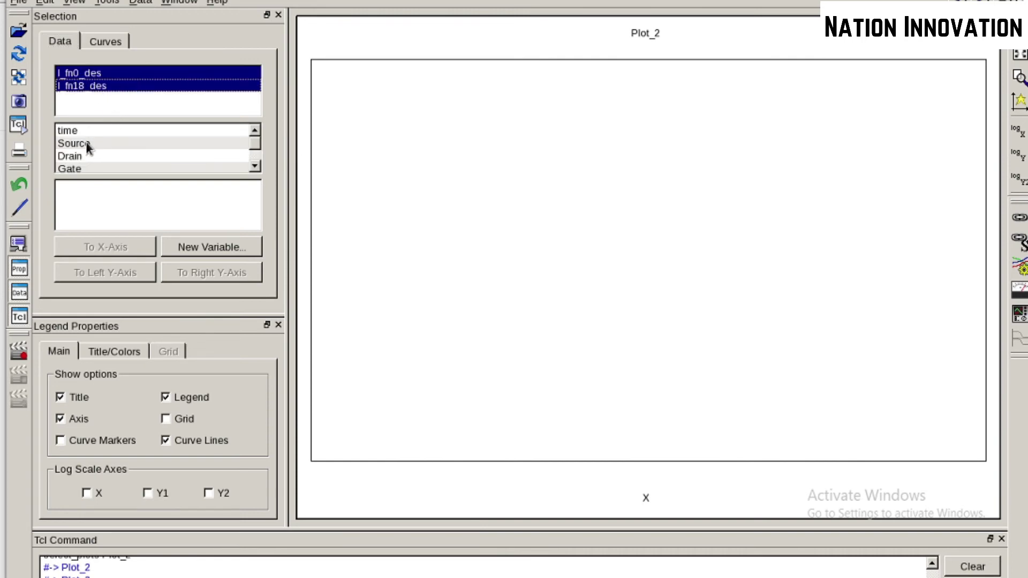
click(82, 166)
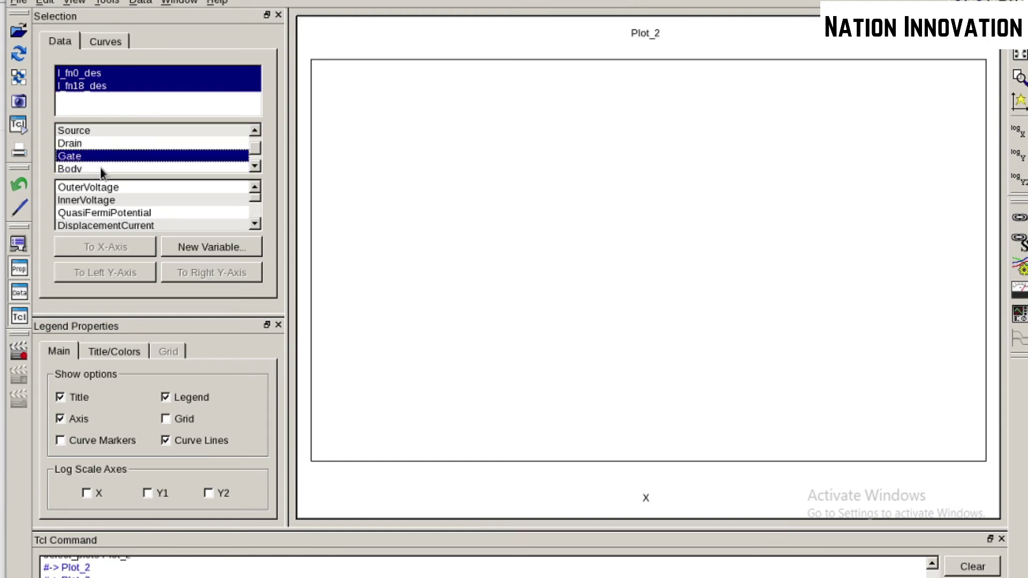
click(99, 188)
click(99, 245)
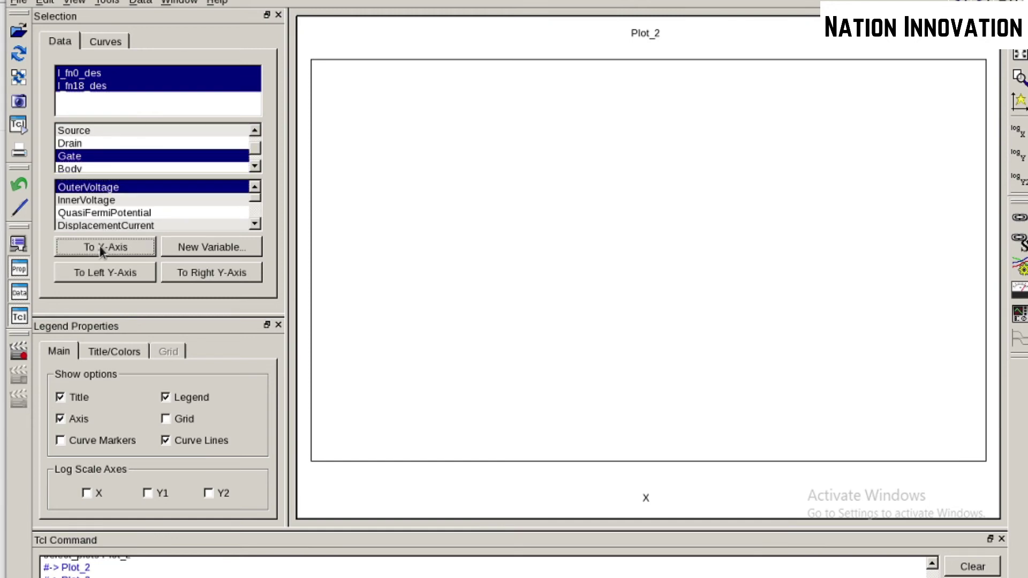
Plot drain TotalCurrent on the Y-axis with a logarithmic scale.
click(78, 144)
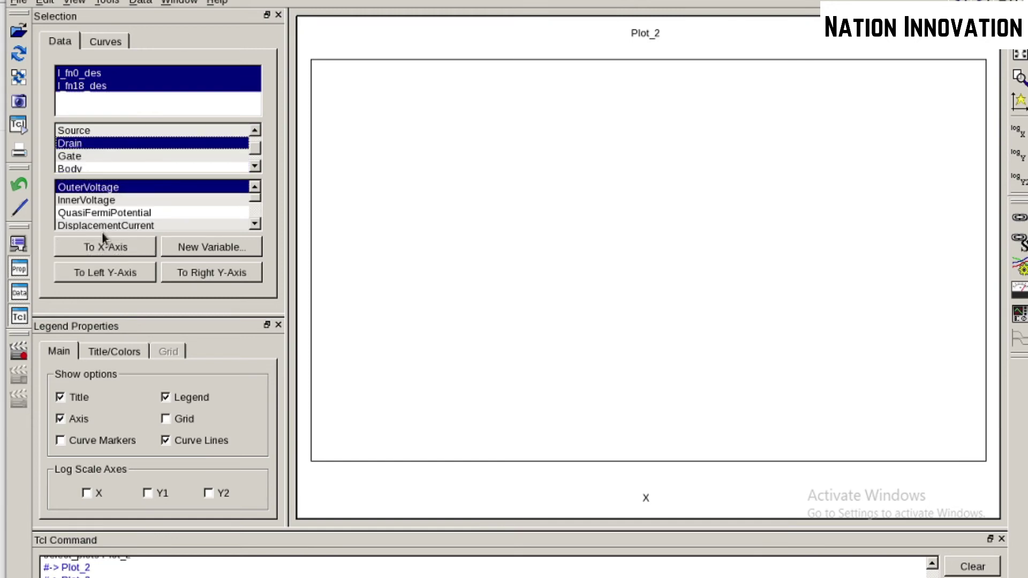
click(254, 225)
click(184, 213)
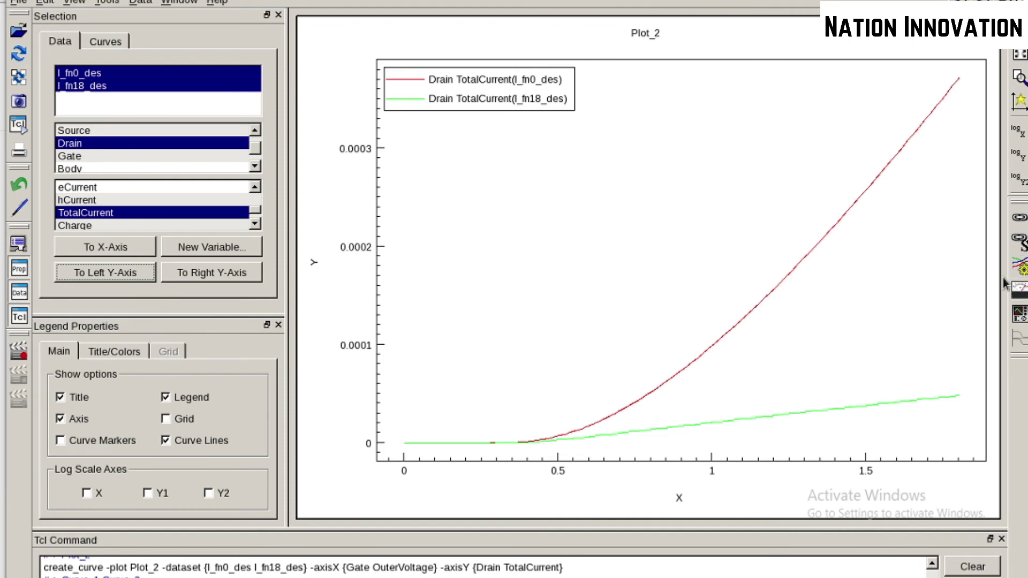
click(1014, 159)
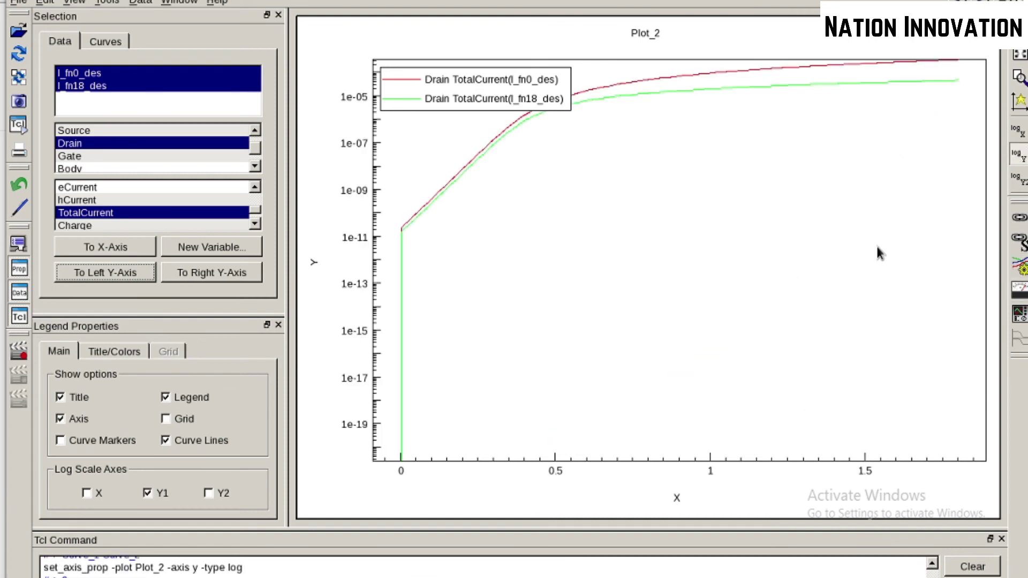